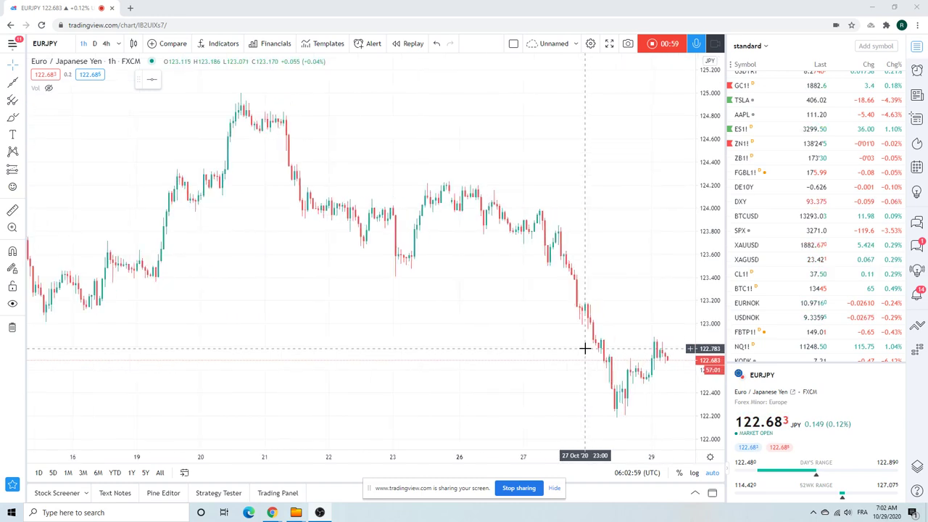
{"action": "scroll", "coordinate": [586, 341], "scroll_direction": "up", "scroll_amount": 3}
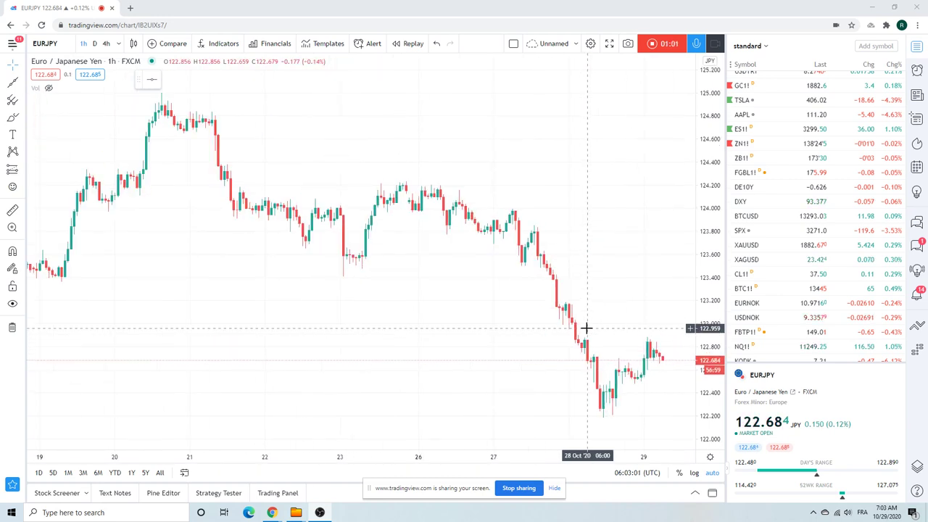
{"action": "scroll", "coordinate": [586, 328], "scroll_direction": "down", "scroll_amount": 2}
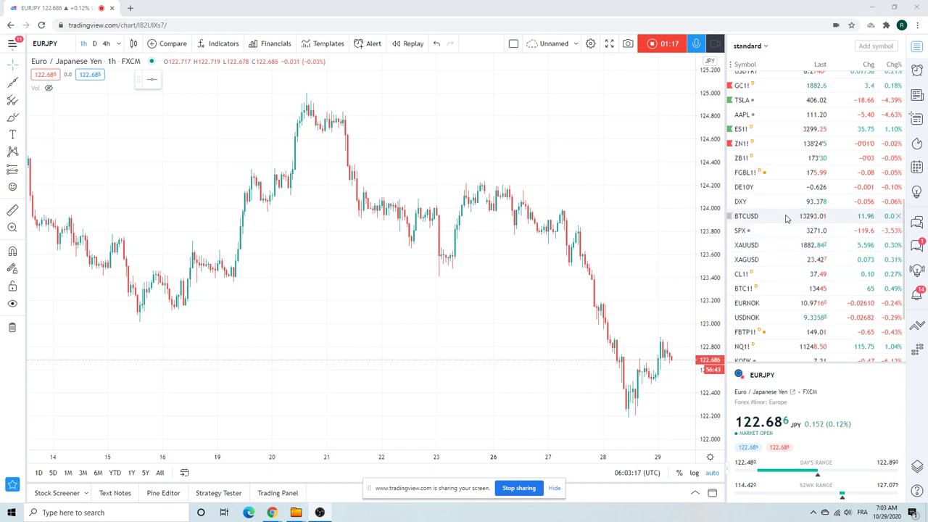
{"action": "scroll", "coordinate": [786, 218], "scroll_direction": "down", "scroll_amount": 2}
{"action": "scroll", "coordinate": [786, 219], "scroll_direction": "up", "scroll_amount": 5}
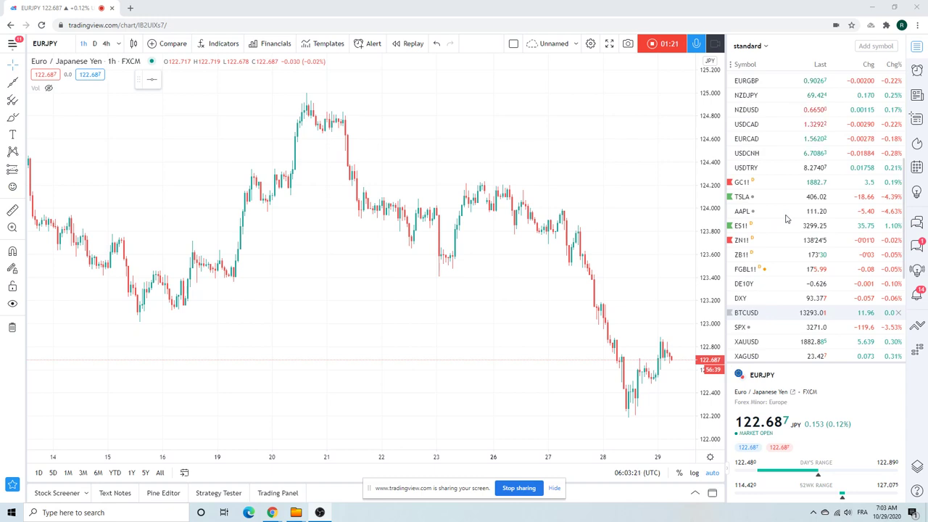
{"action": "scroll", "coordinate": [786, 218], "scroll_direction": "up", "scroll_amount": 5}
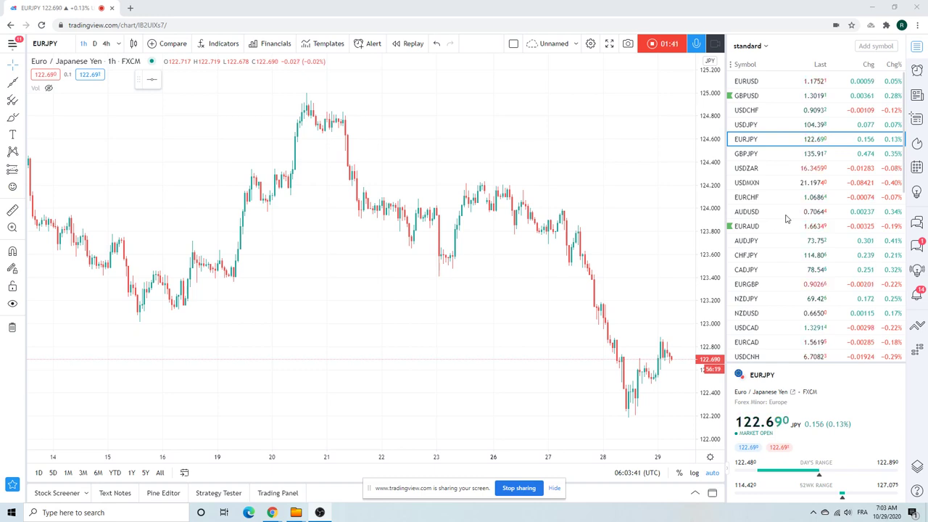
Load USDZAR on the daily timeframe and zoom in on its descending trendline from the August high.
{"action": "left_click", "coordinate": [767, 171]}
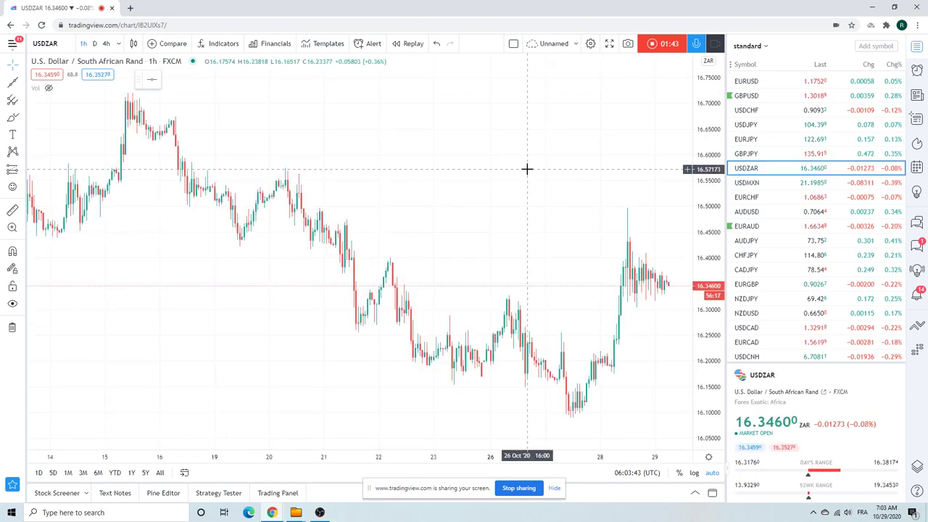
{"action": "left_click", "coordinate": [94, 43]}
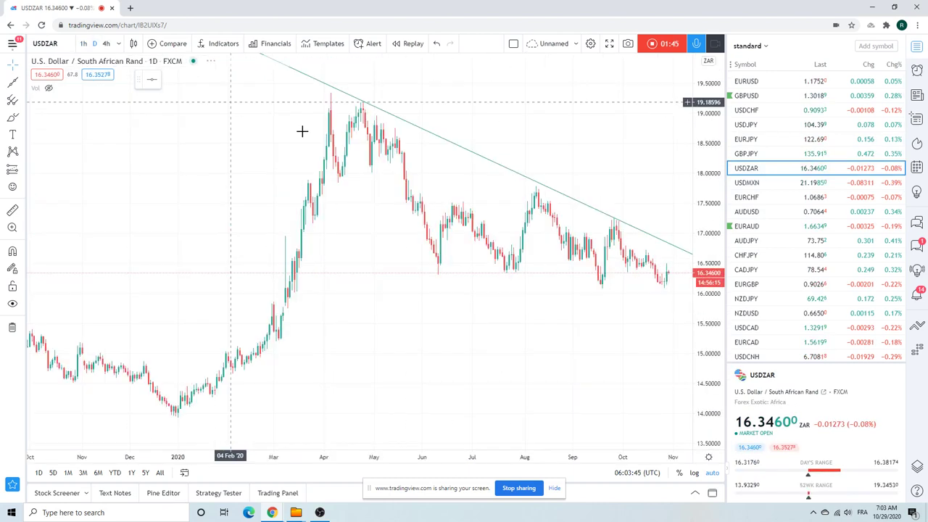
{"action": "scroll", "coordinate": [500, 285], "scroll_direction": "up", "scroll_amount": 5}
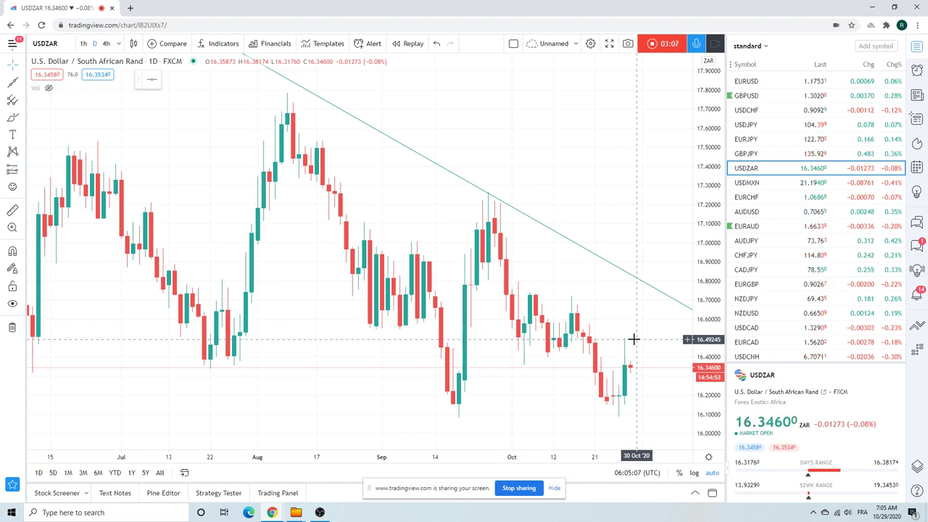
Move the watchlist selection from USDZAR down to the USDMXN daily chart.
{"action": "key", "text": "Down"}
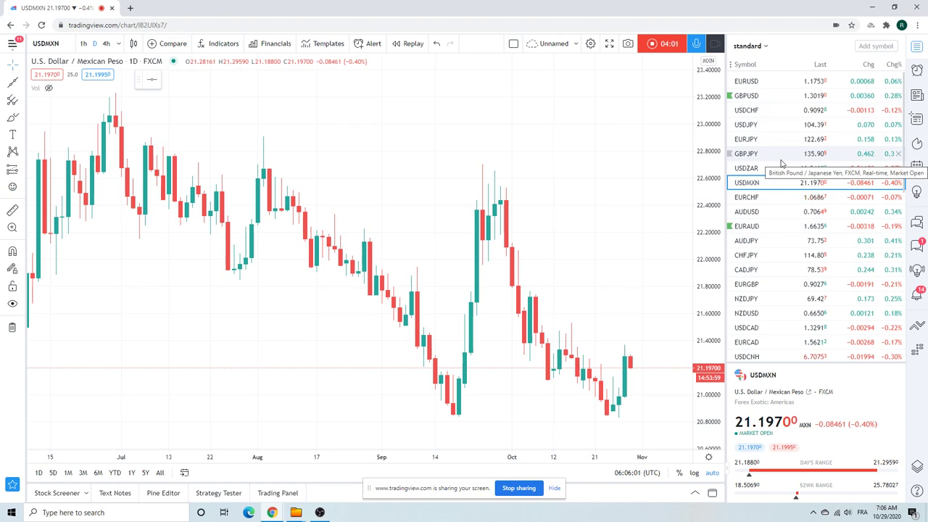
Bring up the USDJPY daily chart from the watchlist, price near 104.37.
{"action": "left_click", "coordinate": [759, 127]}
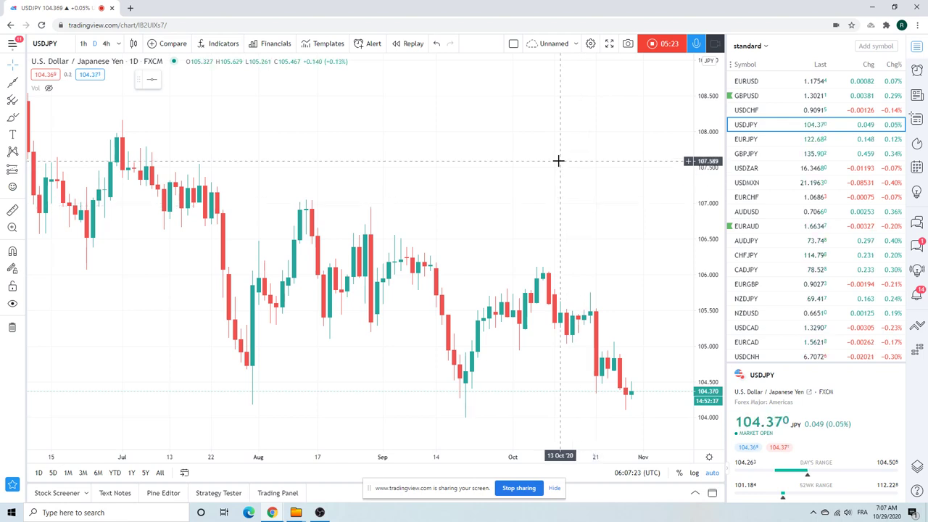
Display the EURJPY daily chart, showing price near 122.69.
{"action": "left_click", "coordinate": [753, 139]}
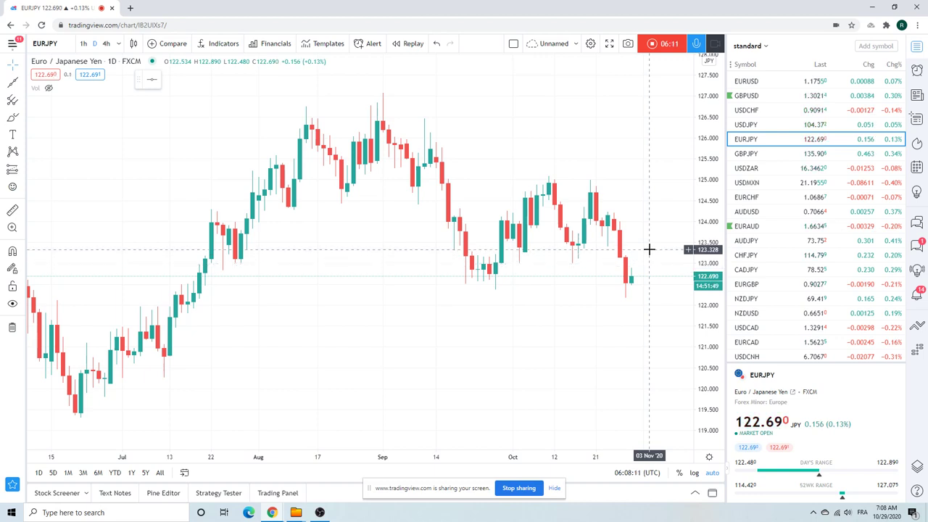
Scroll the watchlist down to USDCNH and load its daily chart.
{"action": "scroll", "coordinate": [754, 239], "scroll_direction": "down", "scroll_amount": 3}
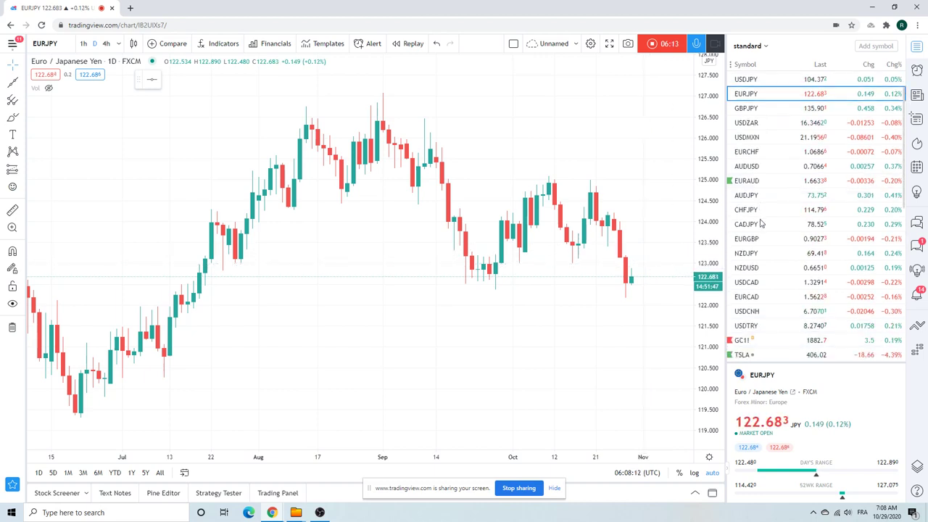
{"action": "left_click", "coordinate": [752, 262]}
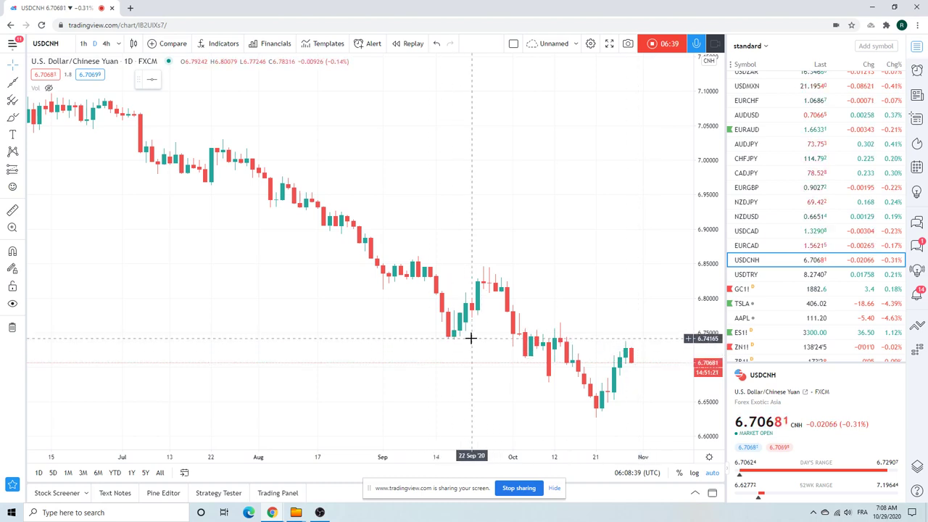
Scroll through the watchlist while reviewing the USDCNH daily chart at 6.7068.
{"action": "scroll", "coordinate": [471, 337], "scroll_direction": "down", "scroll_amount": 2}
{"action": "scroll", "coordinate": [471, 338], "scroll_direction": "down", "scroll_amount": 3}
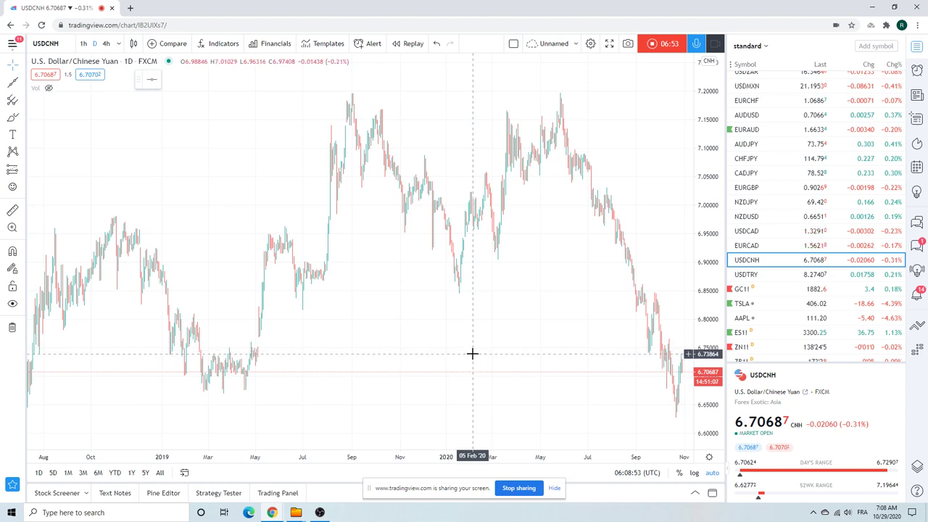
{"action": "scroll", "coordinate": [478, 347], "scroll_direction": "up", "scroll_amount": 5}
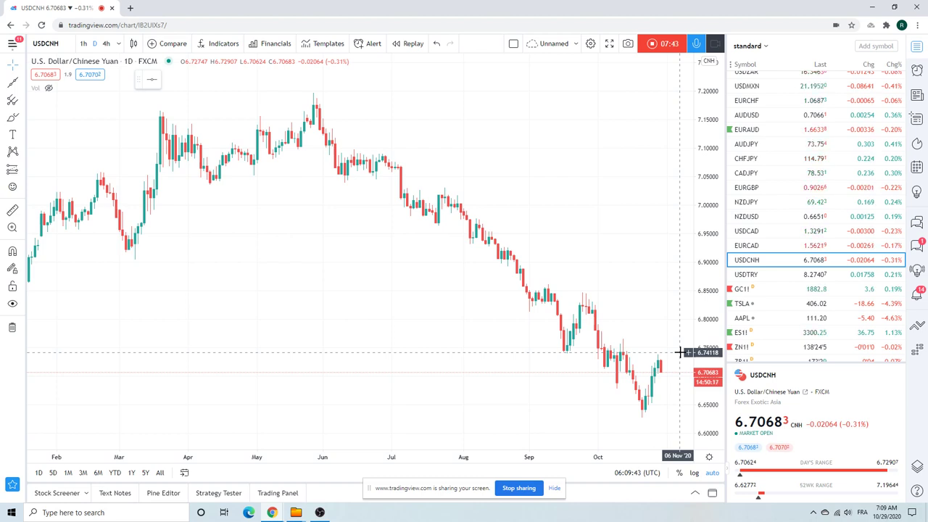
Review Gold Futures GC1!, then switch the chart to the EURUSD daily pair.
{"action": "left_click", "coordinate": [749, 290]}
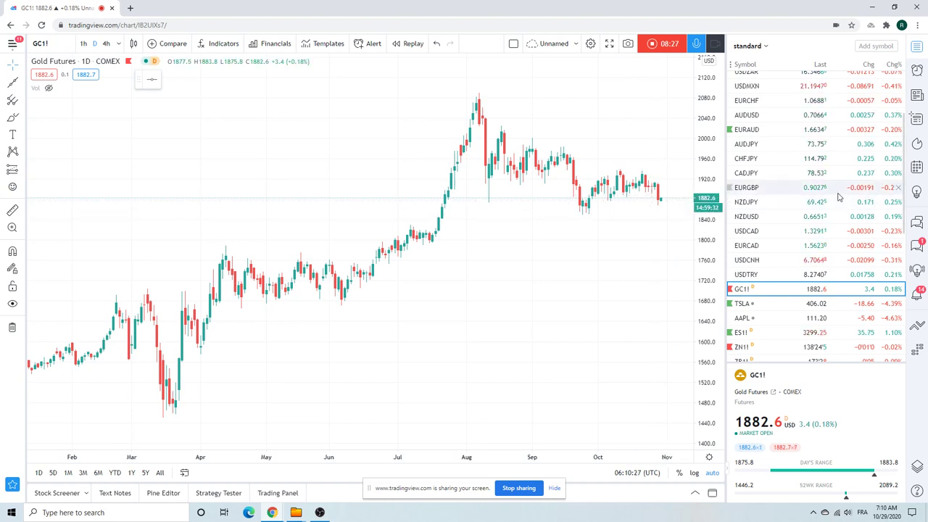
{"action": "scroll", "coordinate": [776, 145], "scroll_direction": "up", "scroll_amount": 3}
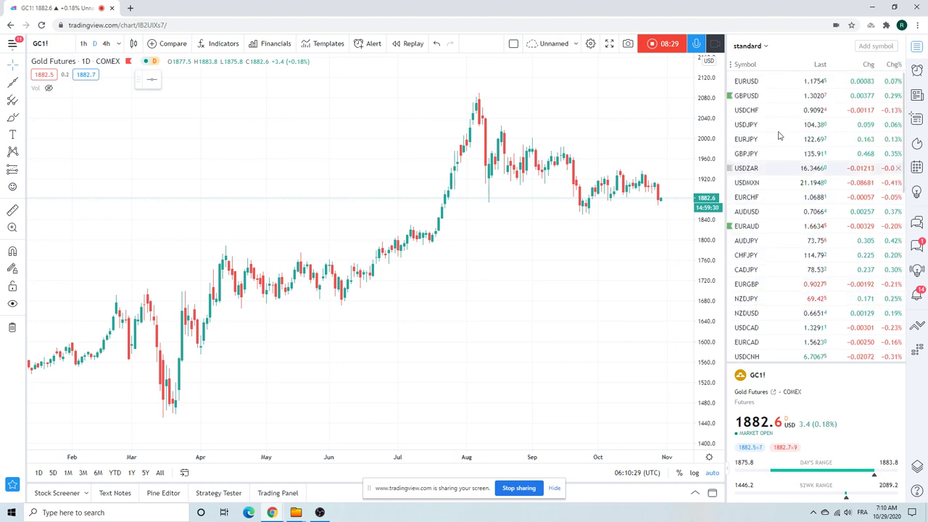
{"action": "left_click", "coordinate": [750, 85]}
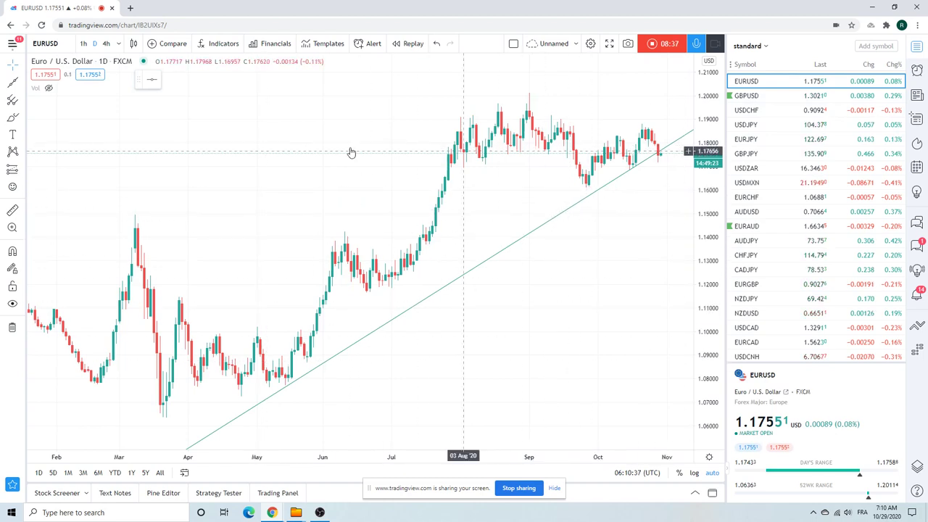
Switch EURUSD to 1-hour candles and scroll through the watchlist.
{"action": "left_click", "coordinate": [84, 43]}
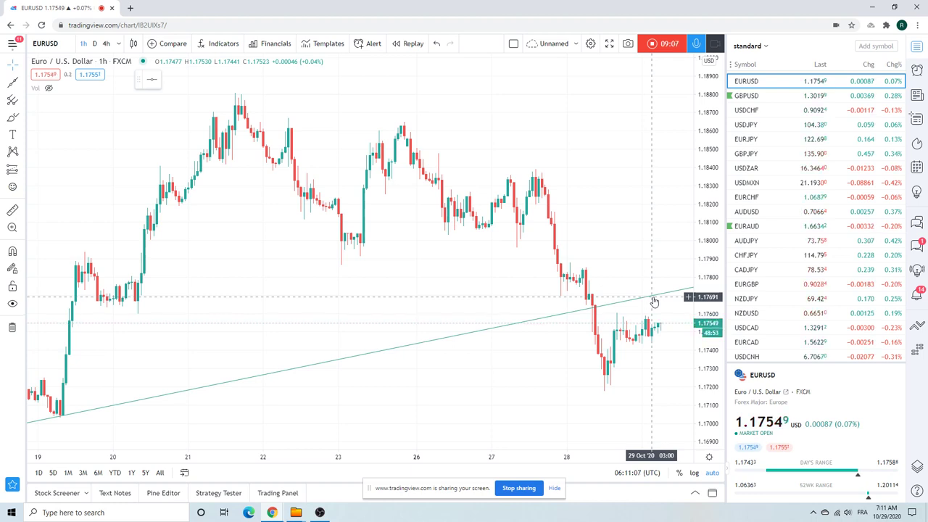
{"action": "scroll", "coordinate": [784, 208], "scroll_direction": "down", "scroll_amount": 3}
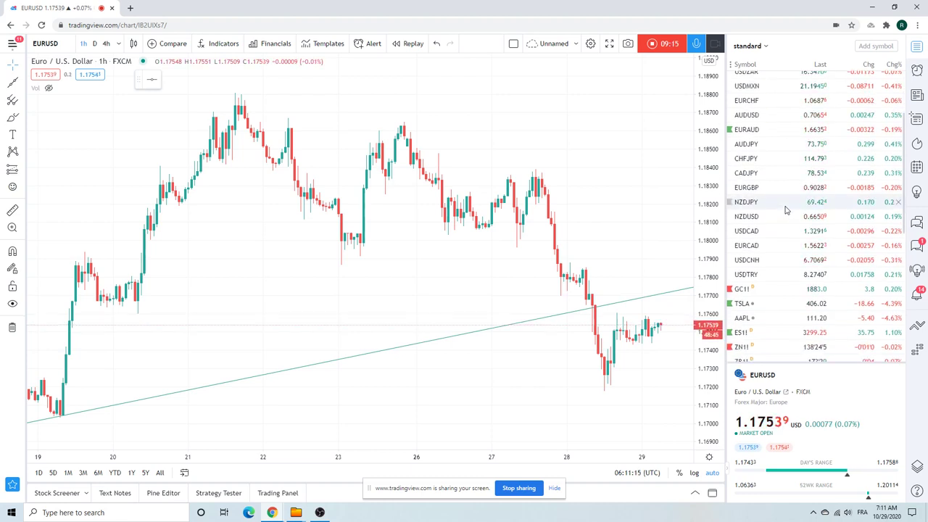
{"action": "scroll", "coordinate": [786, 210], "scroll_direction": "up", "scroll_amount": 3}
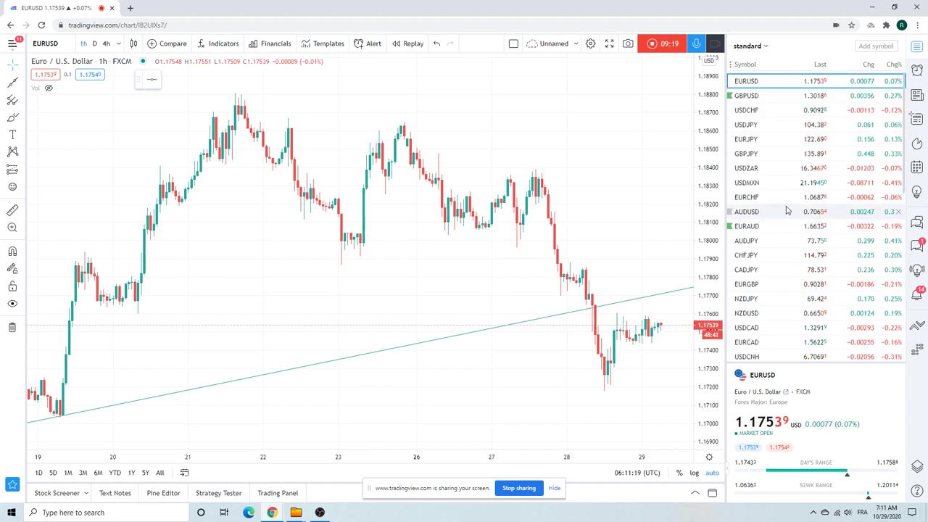
{"action": "scroll", "coordinate": [787, 210], "scroll_direction": "down", "scroll_amount": 3}
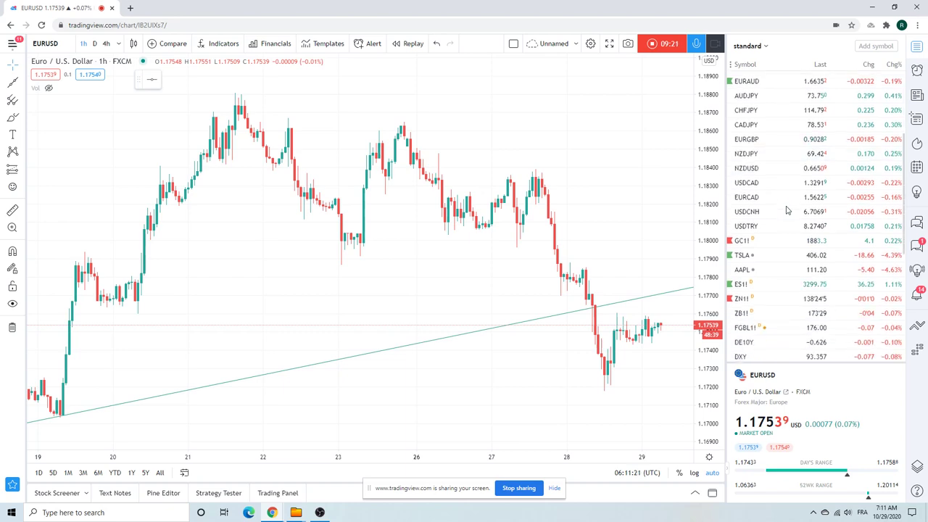
Load the ZB1! T-Bond Futures hourly chart and zoom to about 12–29 October.
{"action": "left_click", "coordinate": [739, 315]}
{"action": "scroll", "coordinate": [585, 237], "scroll_direction": "up", "scroll_amount": 2}
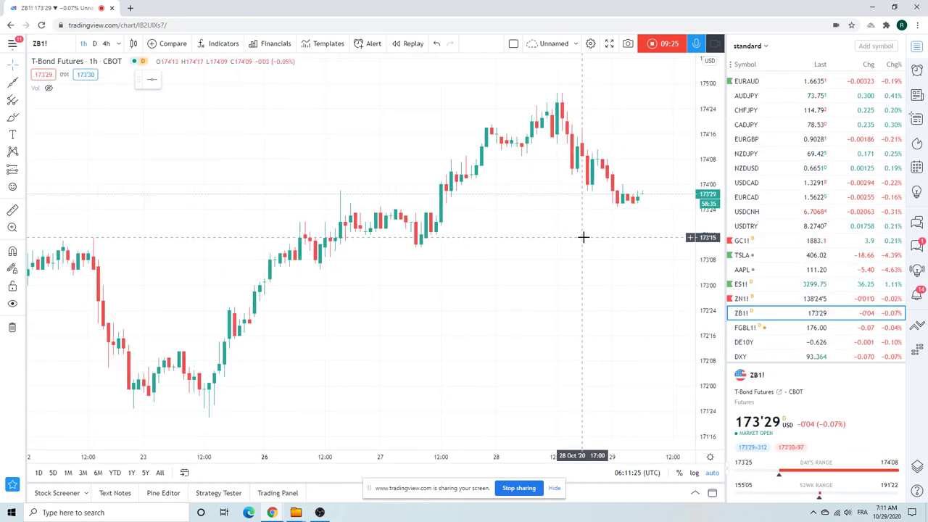
{"action": "scroll", "coordinate": [504, 230], "scroll_direction": "down", "scroll_amount": 2}
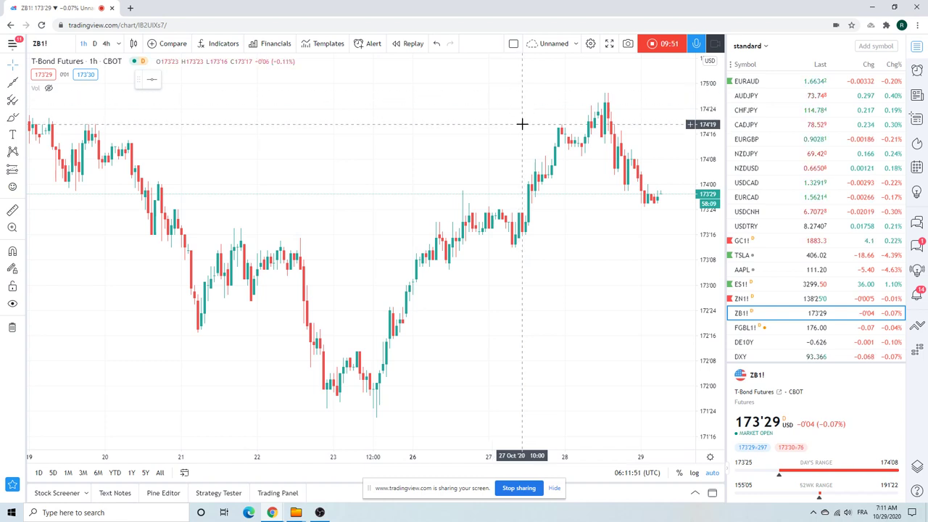
{"action": "scroll", "coordinate": [522, 124], "scroll_direction": "down", "scroll_amount": 2}
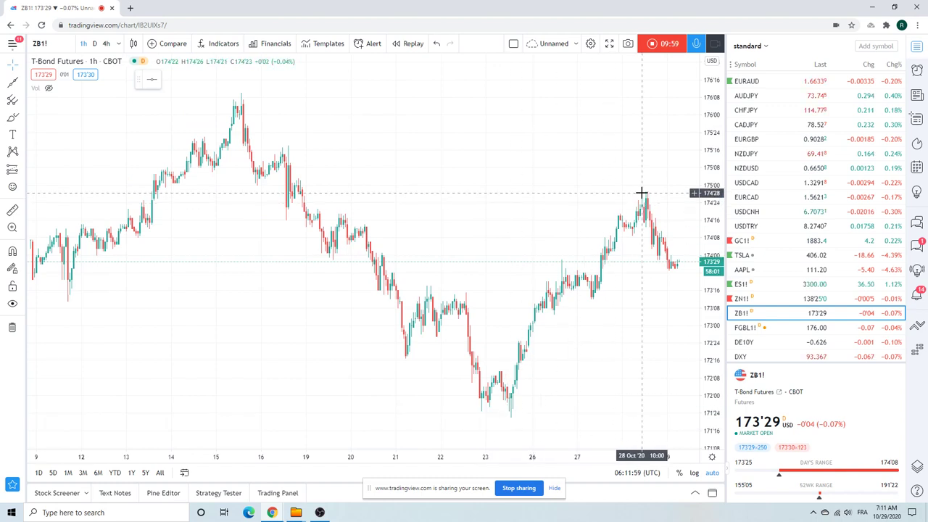
{"action": "scroll", "coordinate": [570, 187], "scroll_direction": "down", "scroll_amount": 3}
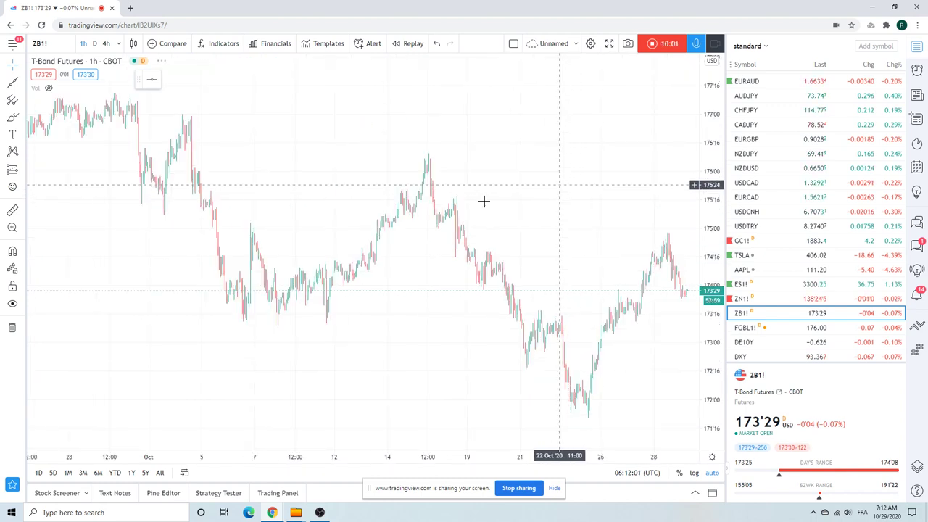
{"action": "scroll", "coordinate": [331, 227], "scroll_direction": "down", "scroll_amount": 5}
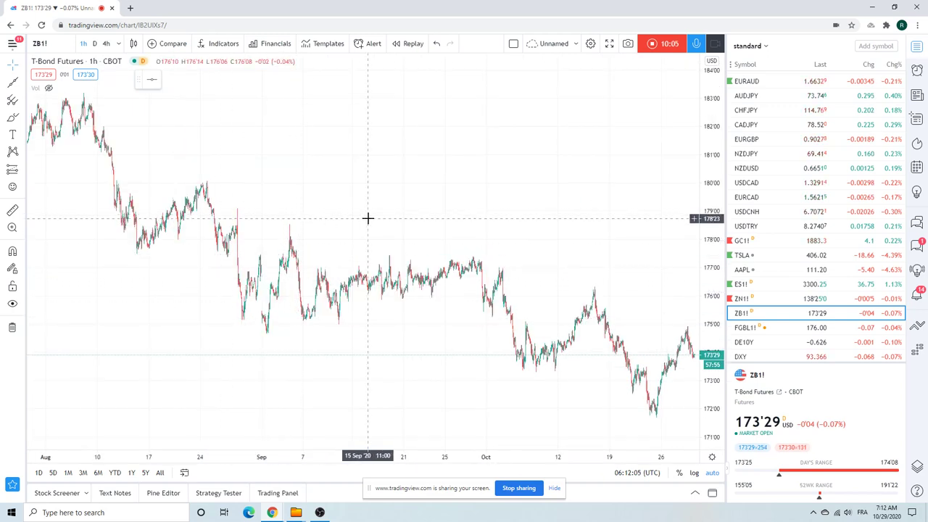
{"action": "scroll", "coordinate": [367, 218], "scroll_direction": "up", "scroll_amount": 5}
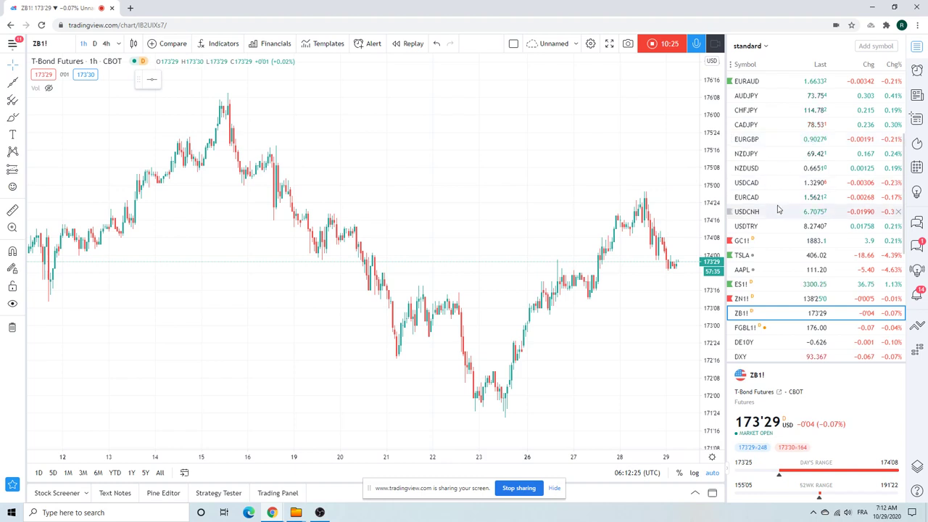
{"action": "scroll", "coordinate": [817, 192], "scroll_direction": "up", "scroll_amount": 5}
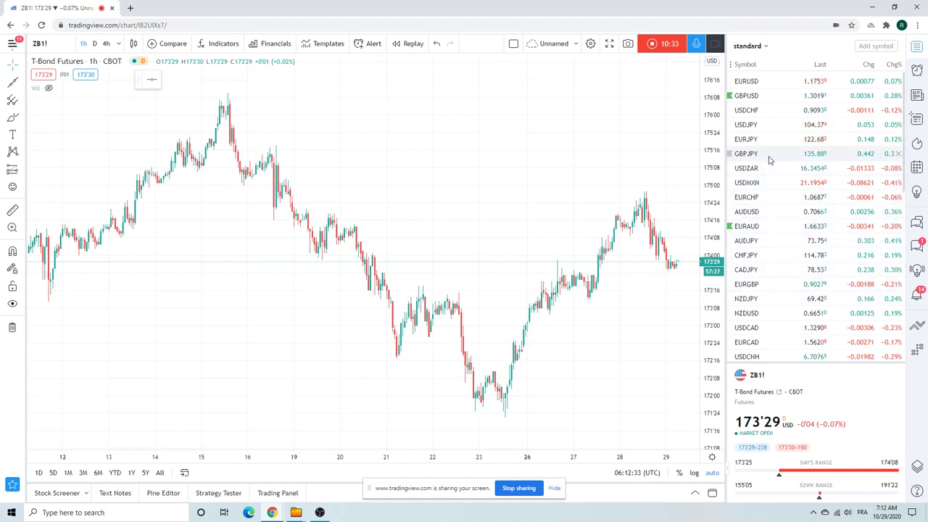
Show USDCAD on daily candles, zoomed to roughly July through late October 2020.
{"action": "left_click", "coordinate": [756, 327]}
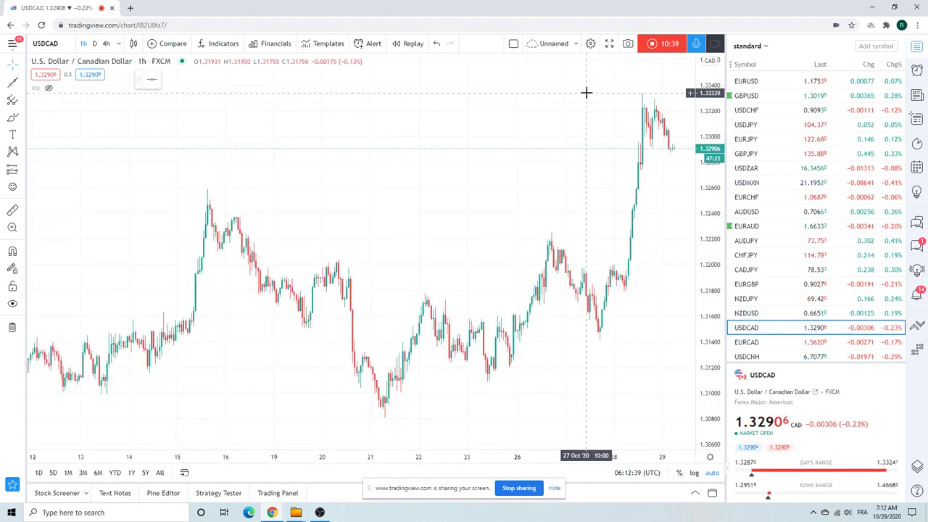
{"action": "left_click", "coordinate": [94, 44]}
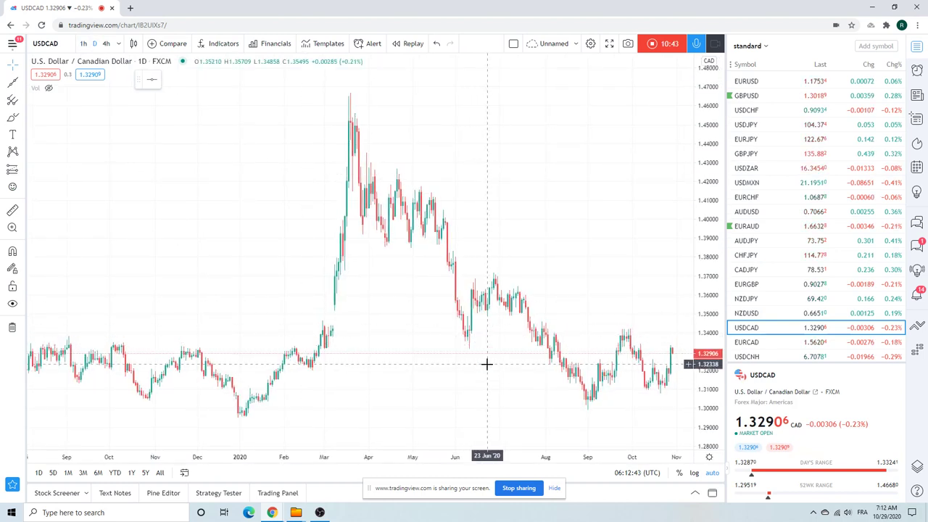
{"action": "scroll", "coordinate": [489, 340], "scroll_direction": "up", "scroll_amount": 5}
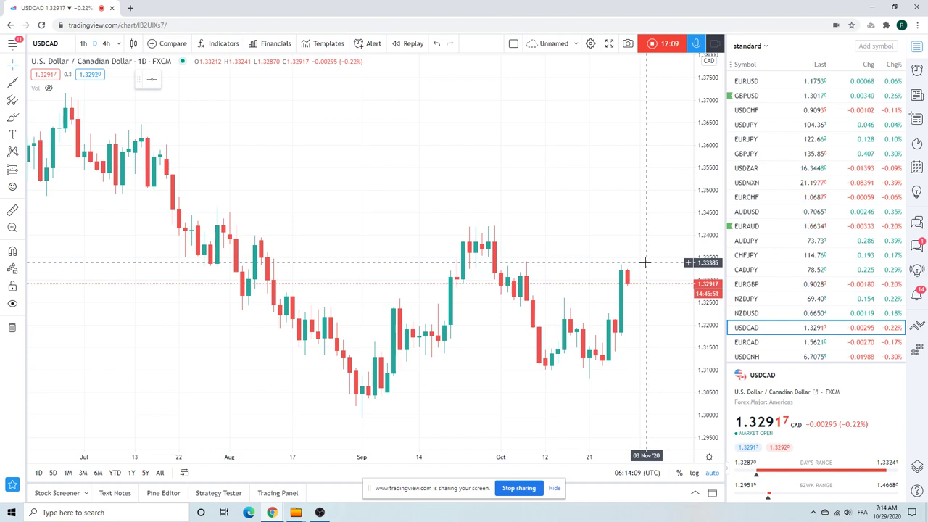
Switch the chart to EURAUD for a daily review, then stop the screen recording.
{"action": "left_click", "coordinate": [767, 226]}
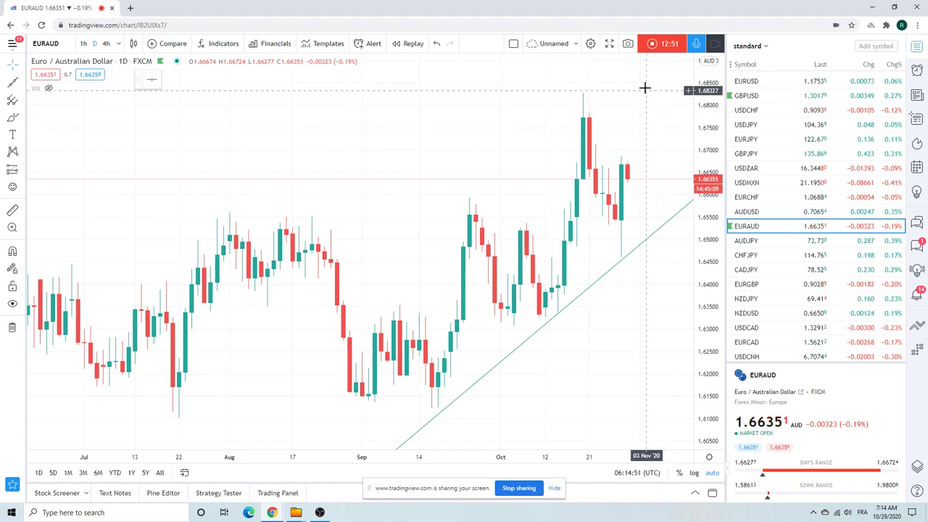
{"action": "left_click", "coordinate": [653, 45]}
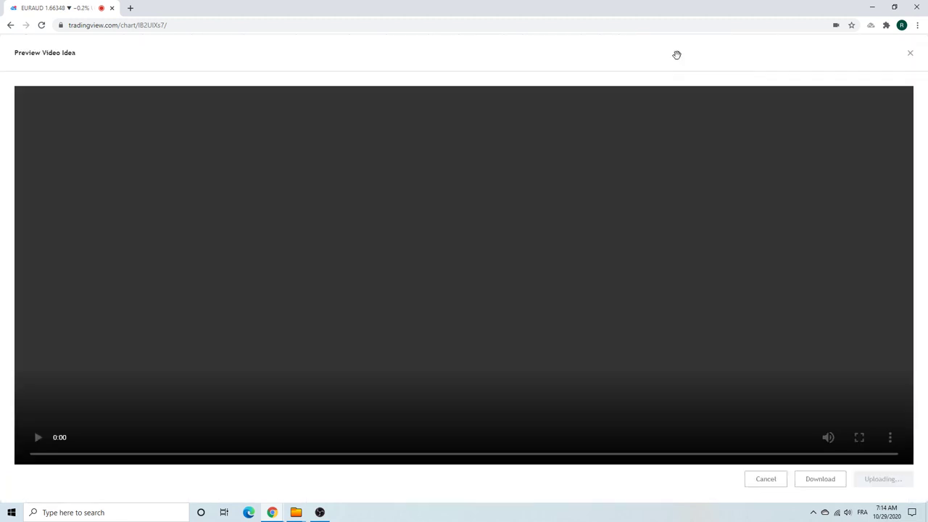